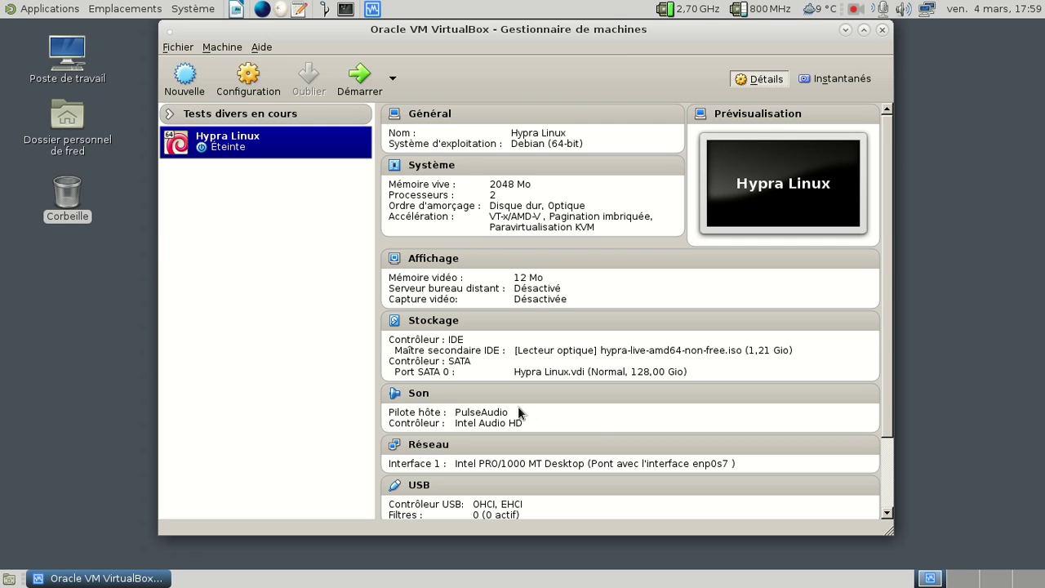
# Step: Start the Hypra Linux virtual machine, boot the Debian GNU/Linux entry and log in with the account password
pyautogui.click(352, 94)
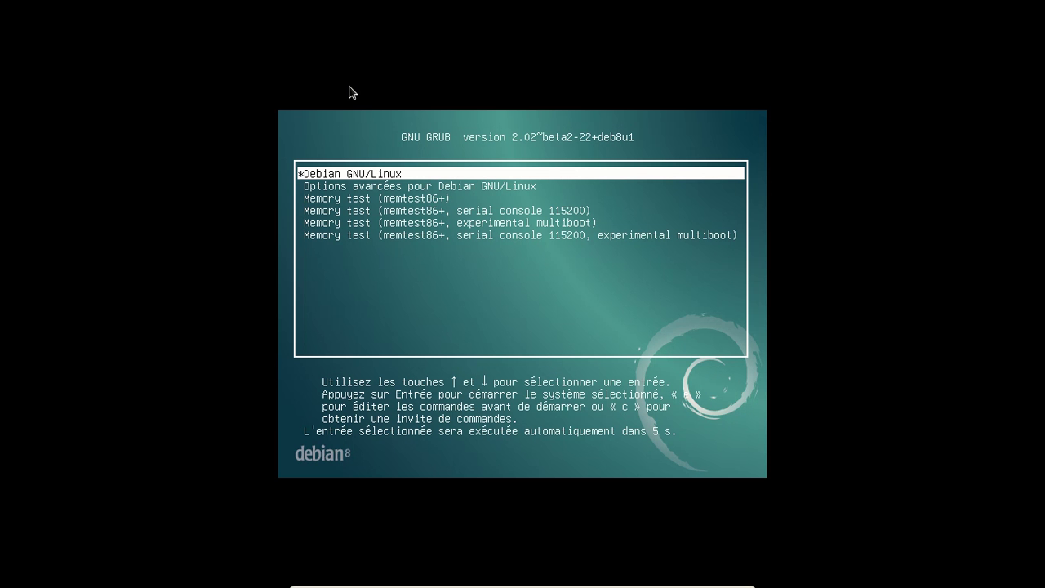
pyautogui.press('Return')
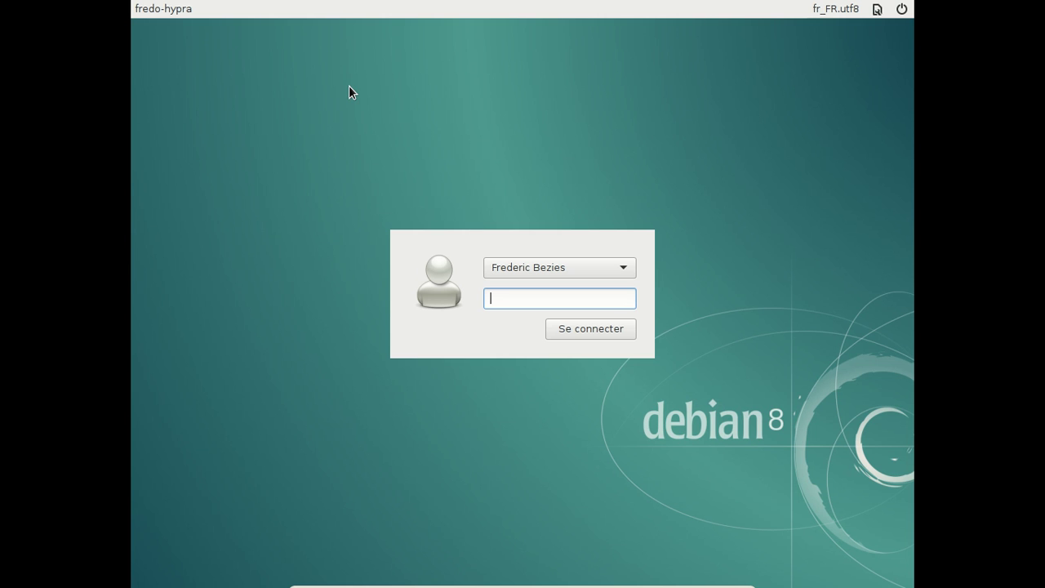
pyautogui.write('********')
pyautogui.press('Return')
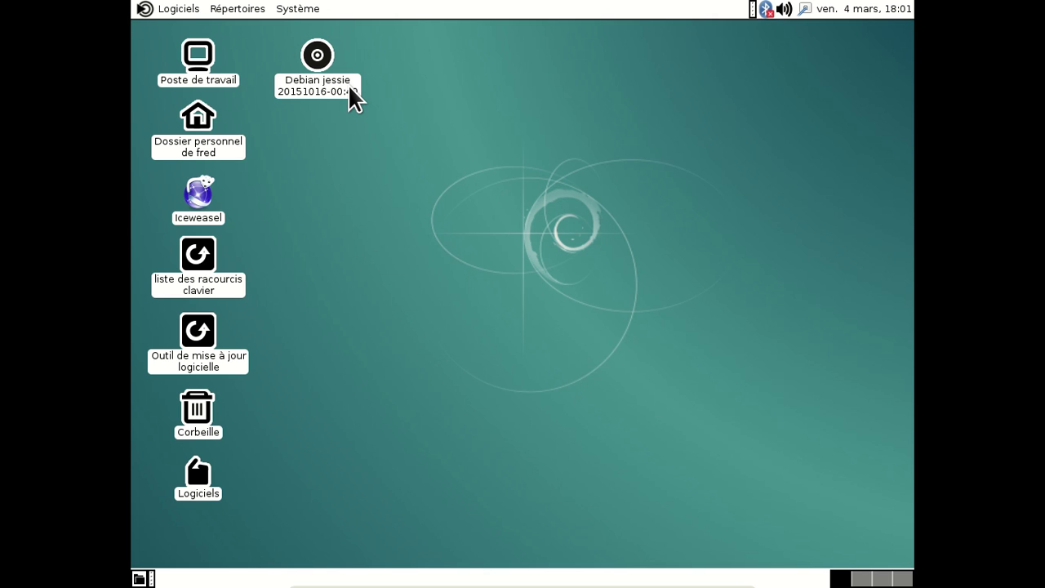
# Step: Open the accessibility tools preferences (Outils d'accessibilité) from the MATE Control Centre
pyautogui.click(299, 9)
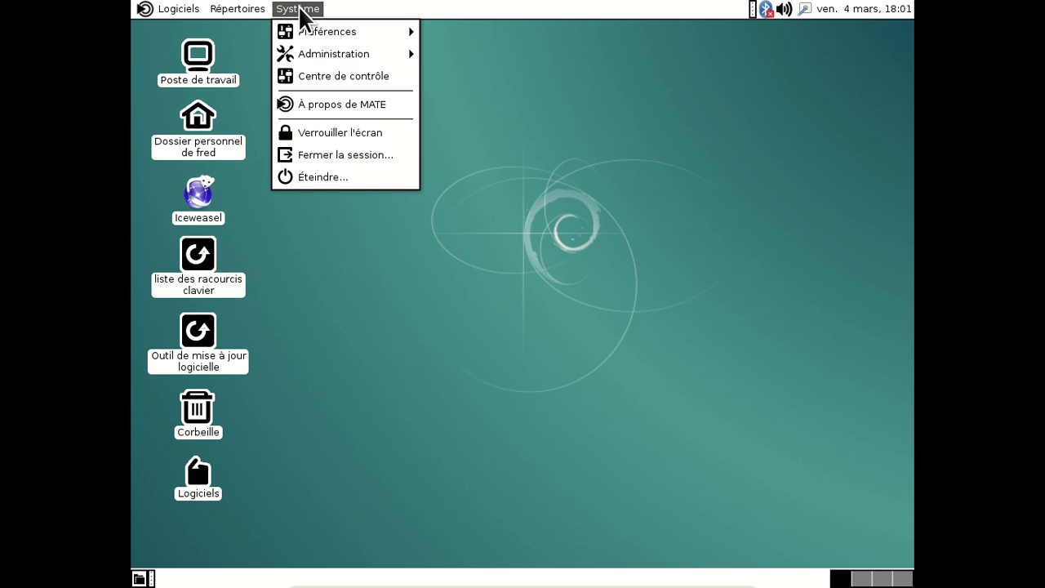
pyautogui.moveTo(321, 22)
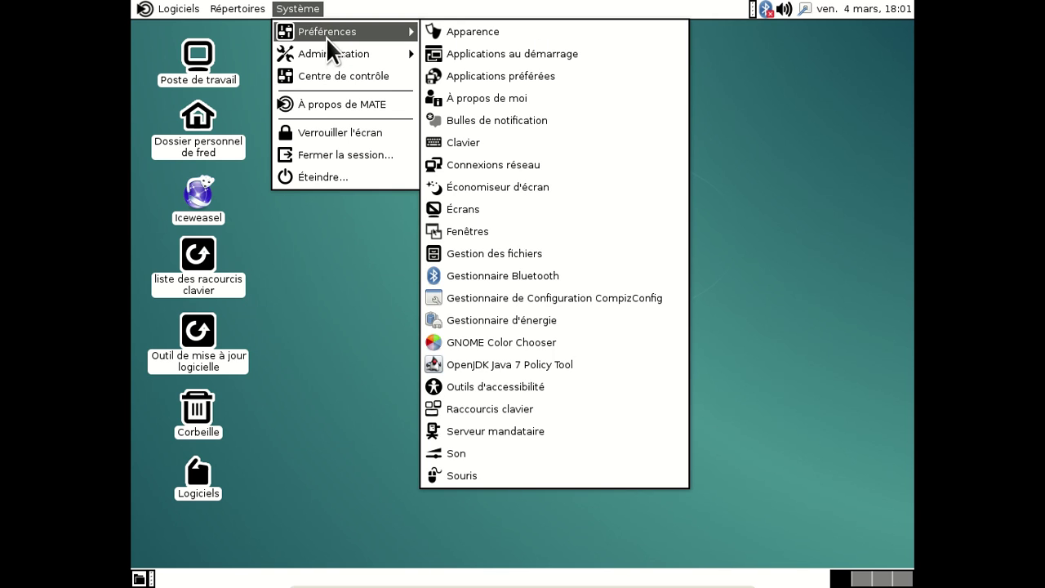
pyautogui.click(336, 72)
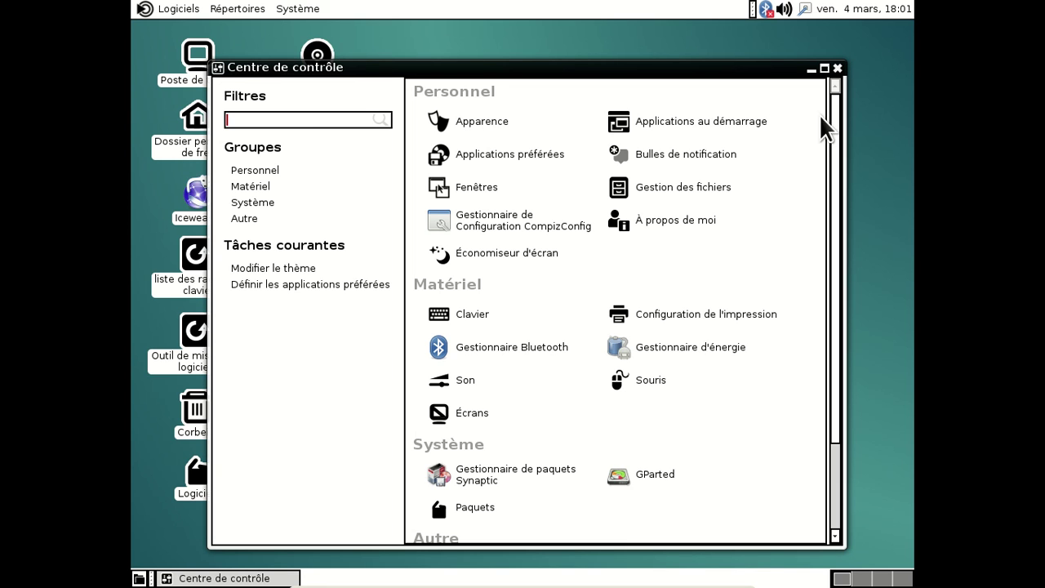
pyautogui.moveTo(839, 105); pyautogui.dragTo(839, 360)
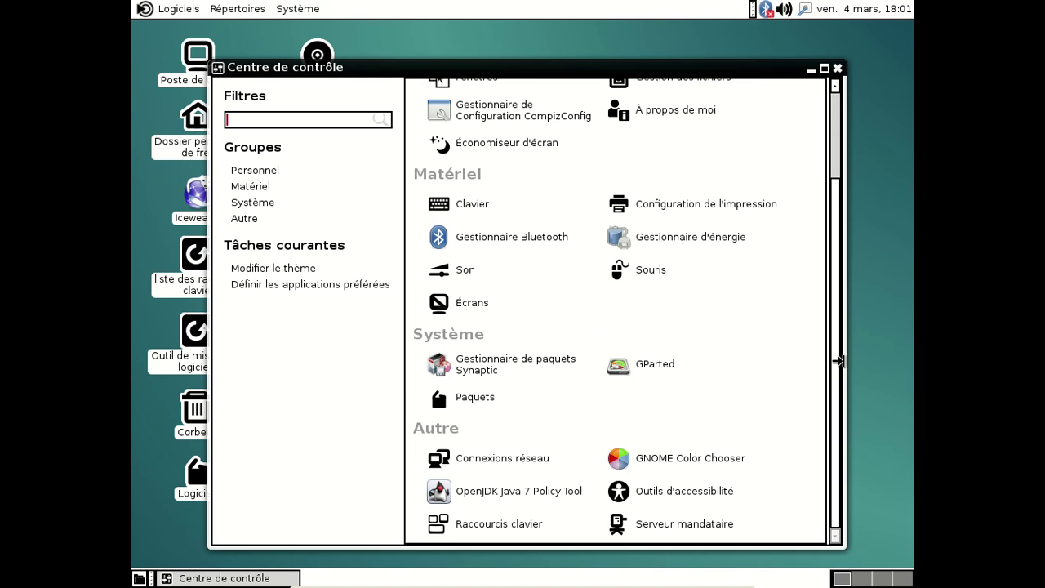
pyautogui.click(704, 490)
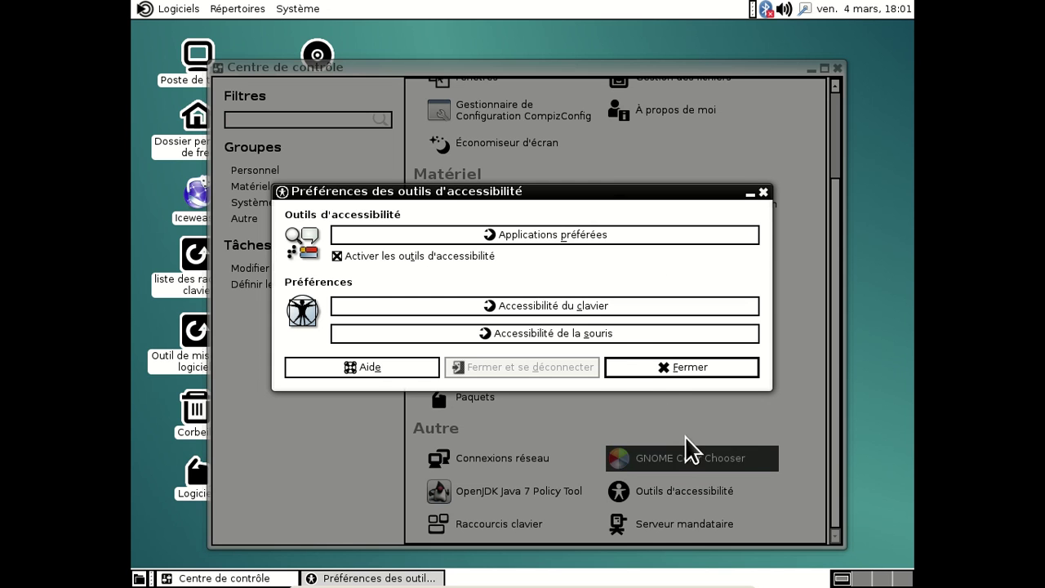
# Step: Switch "Activer les outils d'accessibilité" off and back on, and close the preferences and the Control Centre
pyautogui.click(394, 255)
pyautogui.click(395, 254)
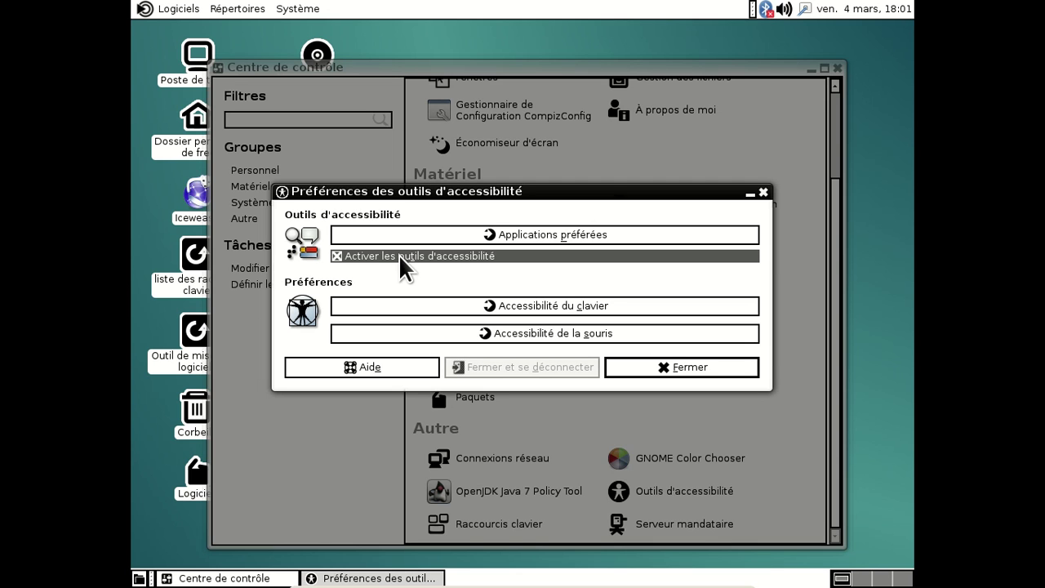
pyautogui.click(699, 365)
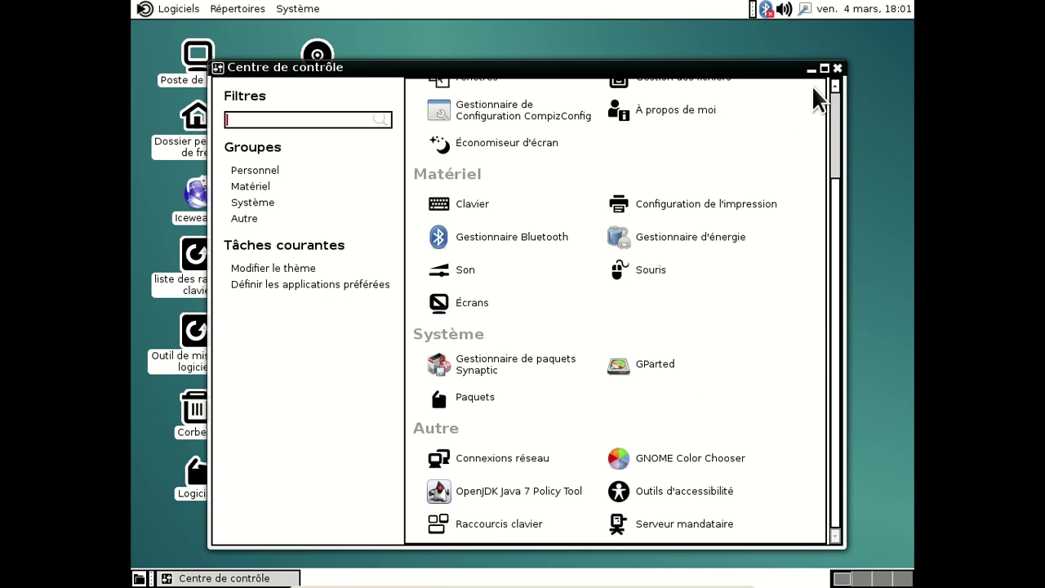
pyautogui.click(838, 68)
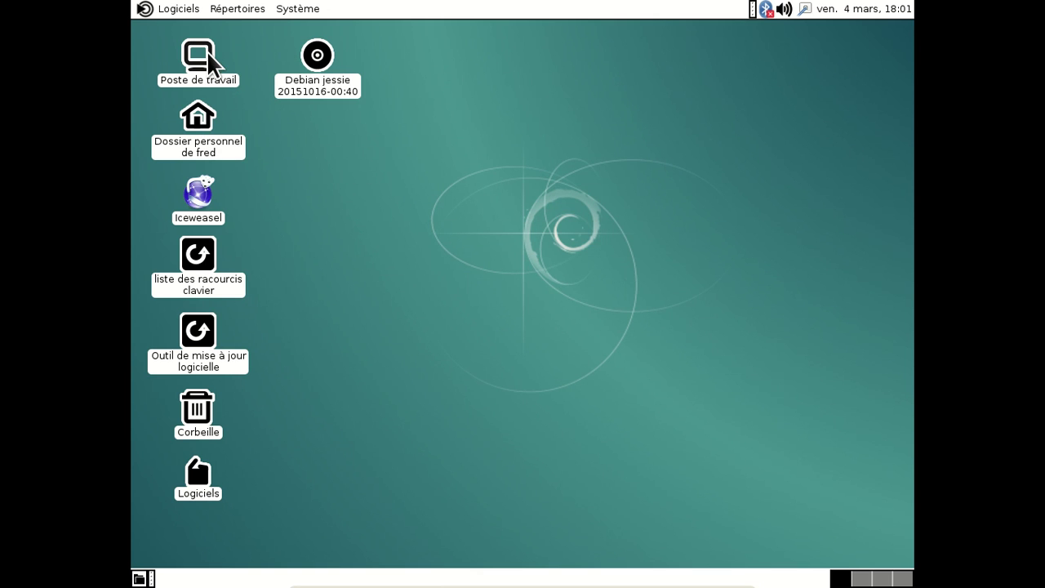
# Step: Write "Je tape un texte en utilisant le lecteur d'écran Orca" in a new Pluma document and close it without saving
pyautogui.click(183, 10)
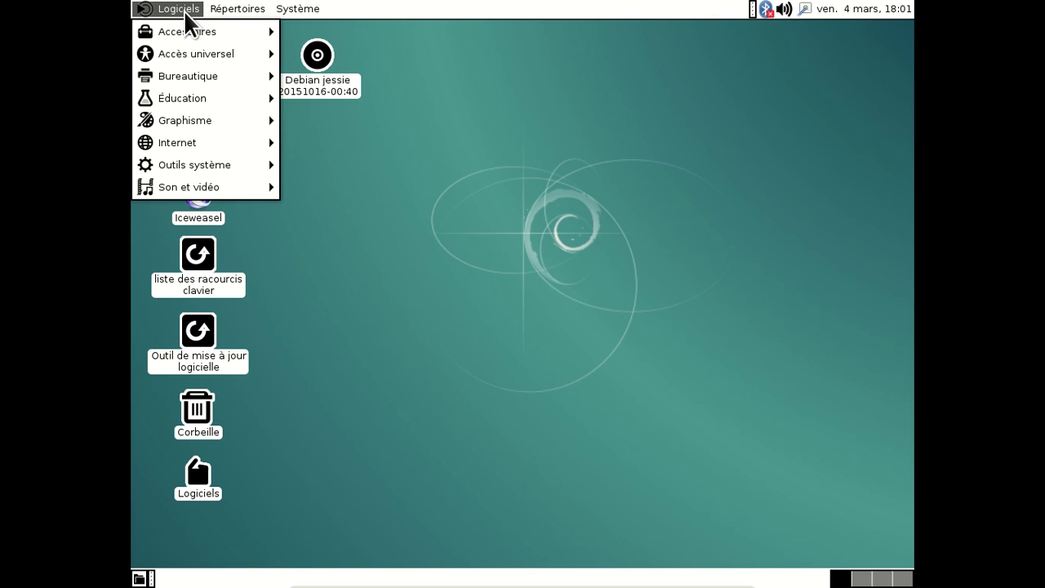
pyautogui.moveTo(187, 25)
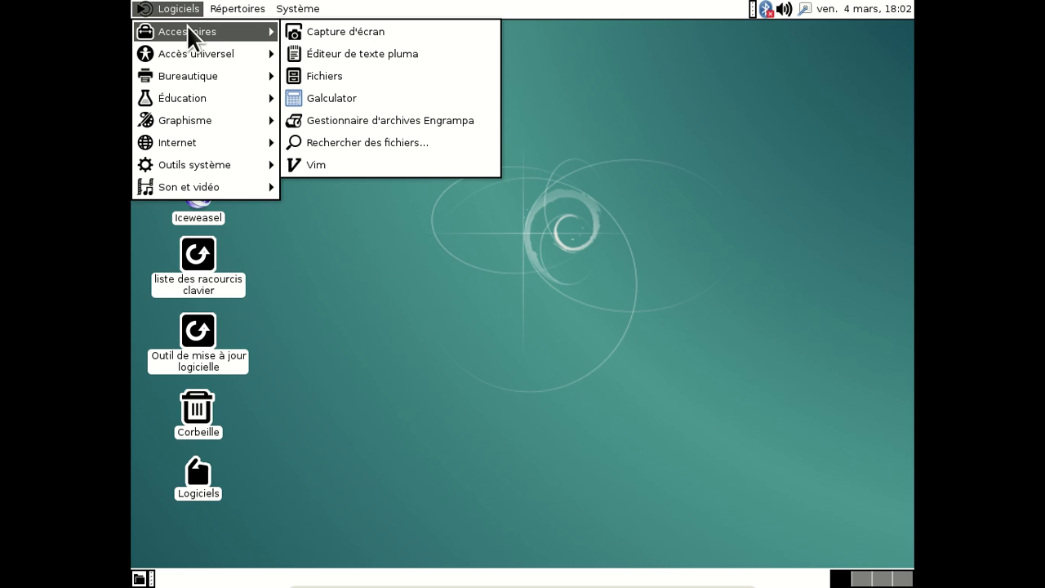
pyautogui.click(327, 52)
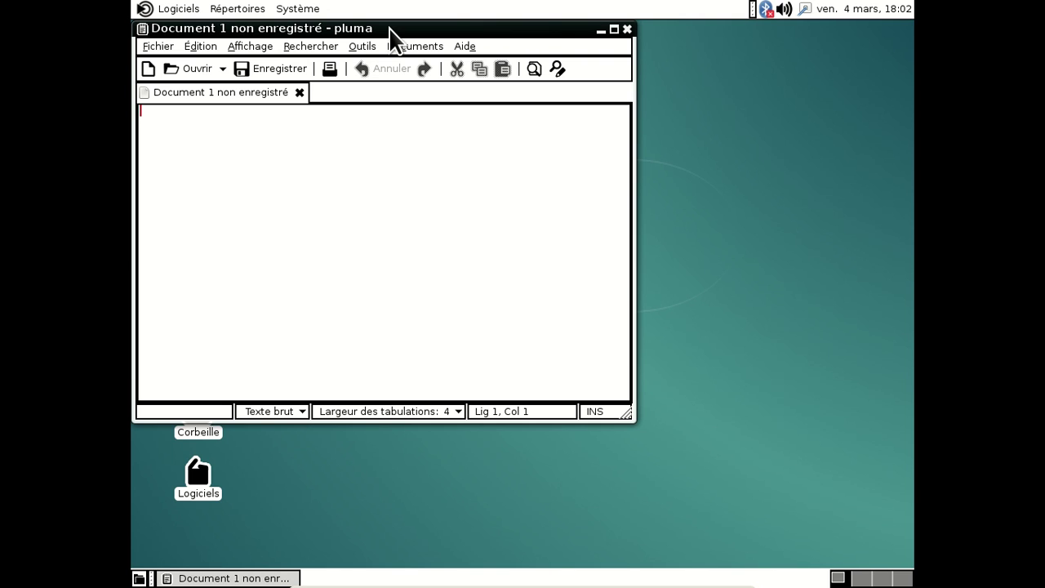
pyautogui.write('Je tap')
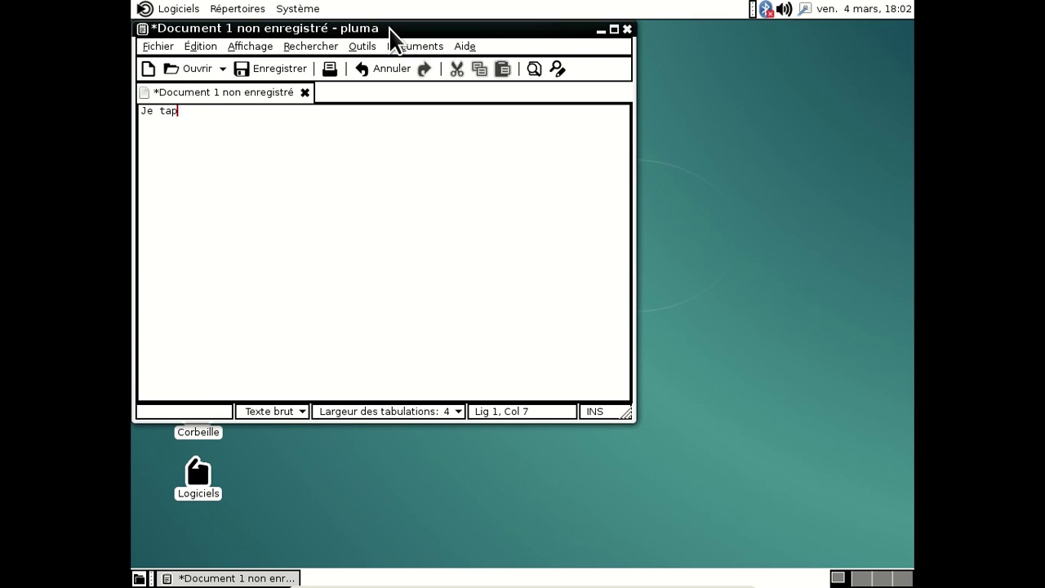
pyautogui.write('e un')
pyautogui.write('exte en utili')
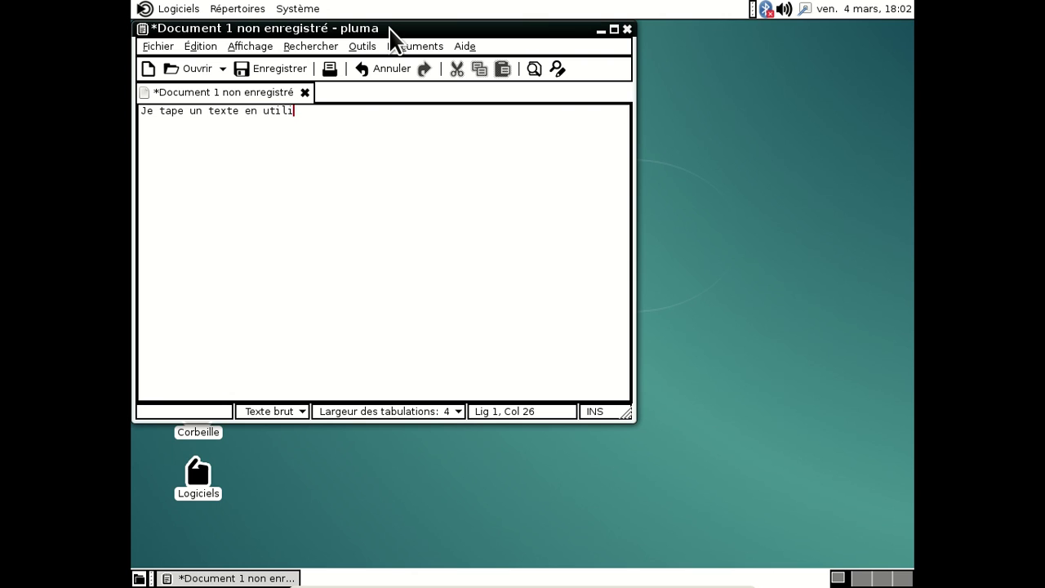
pyautogui.write("sant le lecteur d'écran")
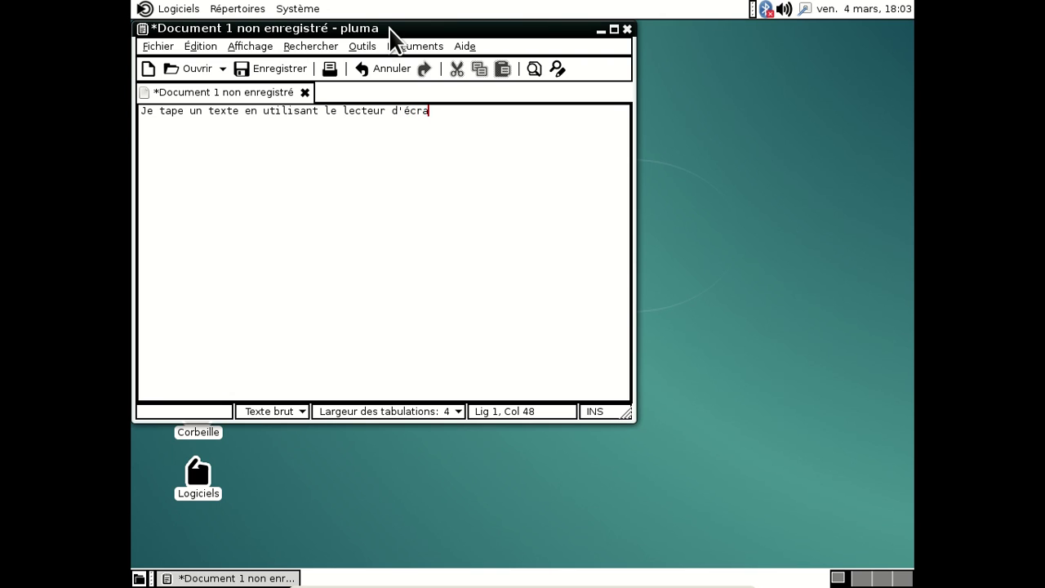
pyautogui.write(' Crca')
pyautogui.click(628, 28)
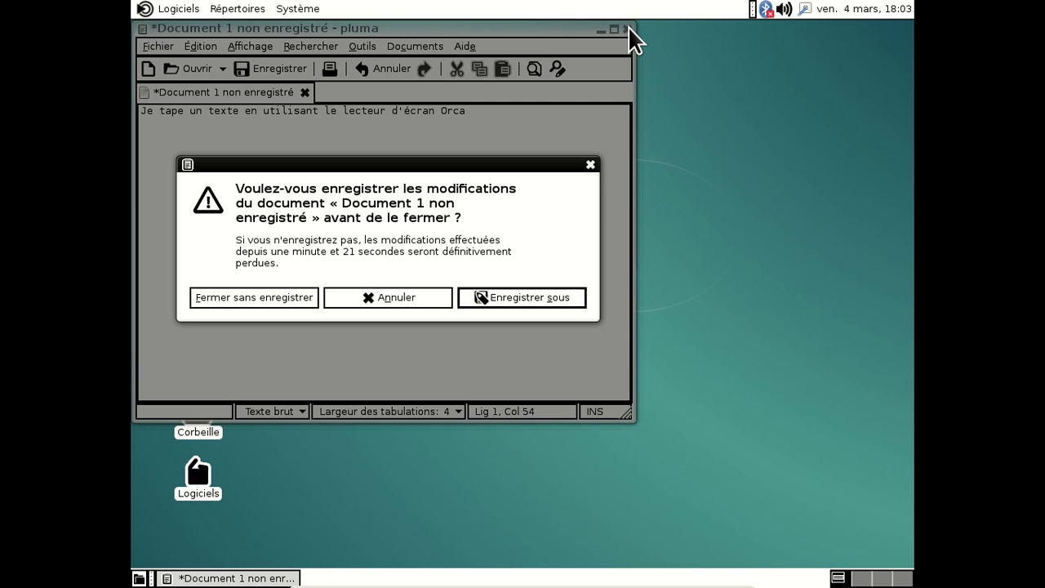
pyautogui.click(292, 298)
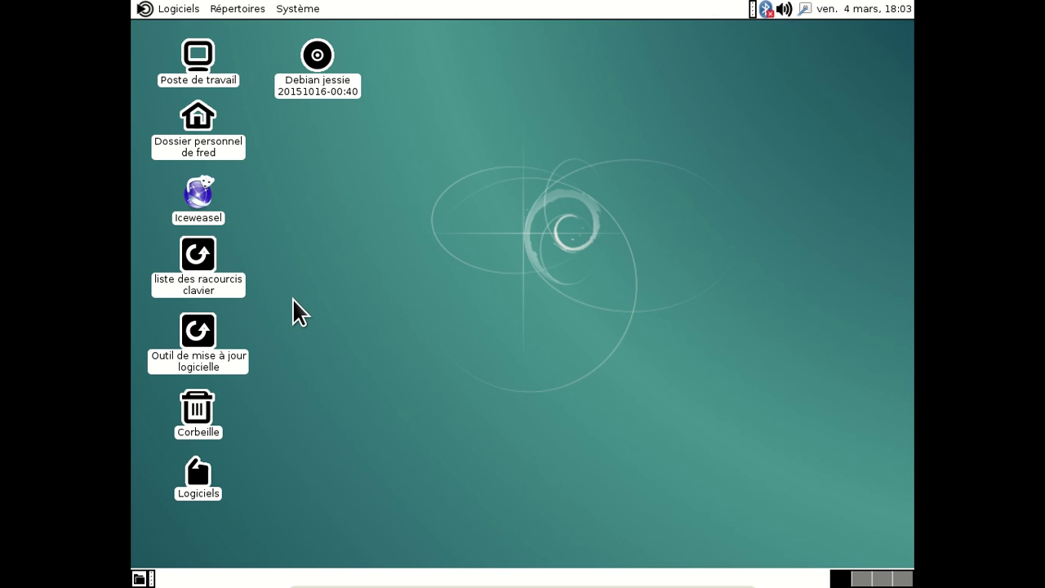
# Step: Try to launch Daisy player from the universal access applications, and dismiss the dialog
pyautogui.click(160, 10)
pyautogui.moveTo(165, 25)
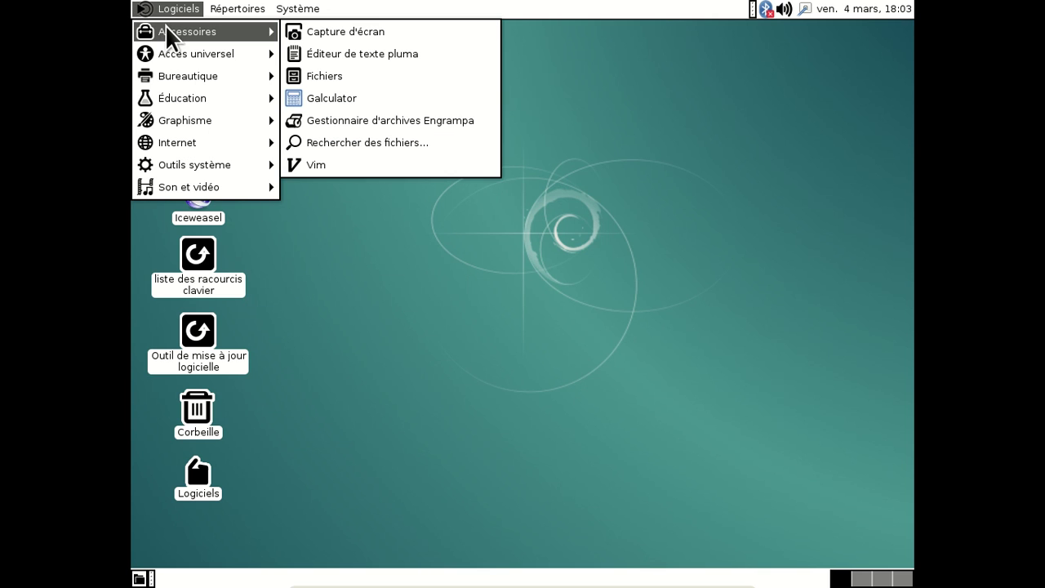
pyautogui.moveTo(168, 51)
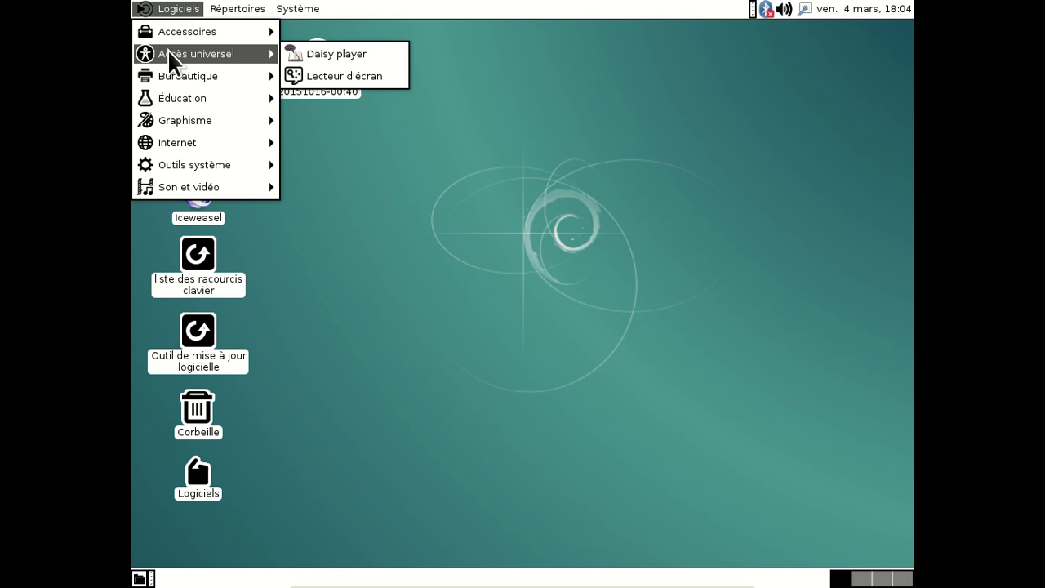
pyautogui.click(309, 54)
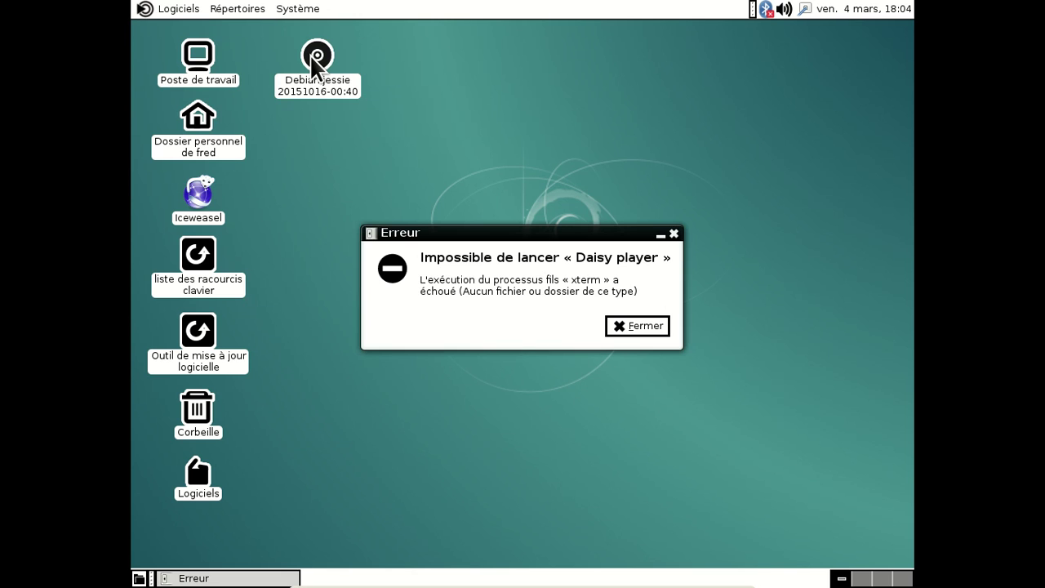
pyautogui.click(622, 326)
# Step: Launch LibreOffice Writer from the office applications with a blank document
pyautogui.click(170, 8)
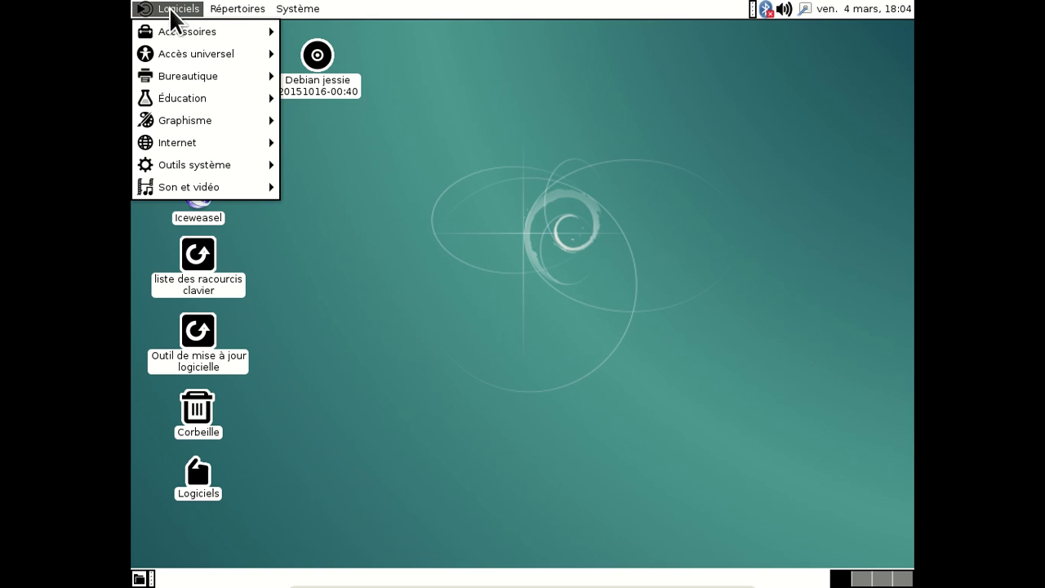
pyautogui.moveTo(168, 69)
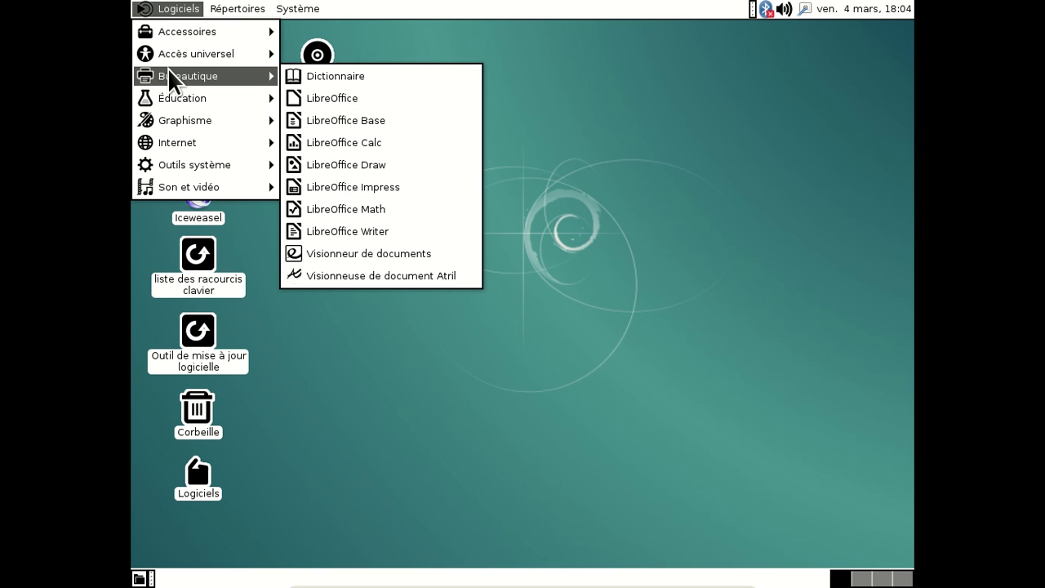
pyautogui.click(365, 231)
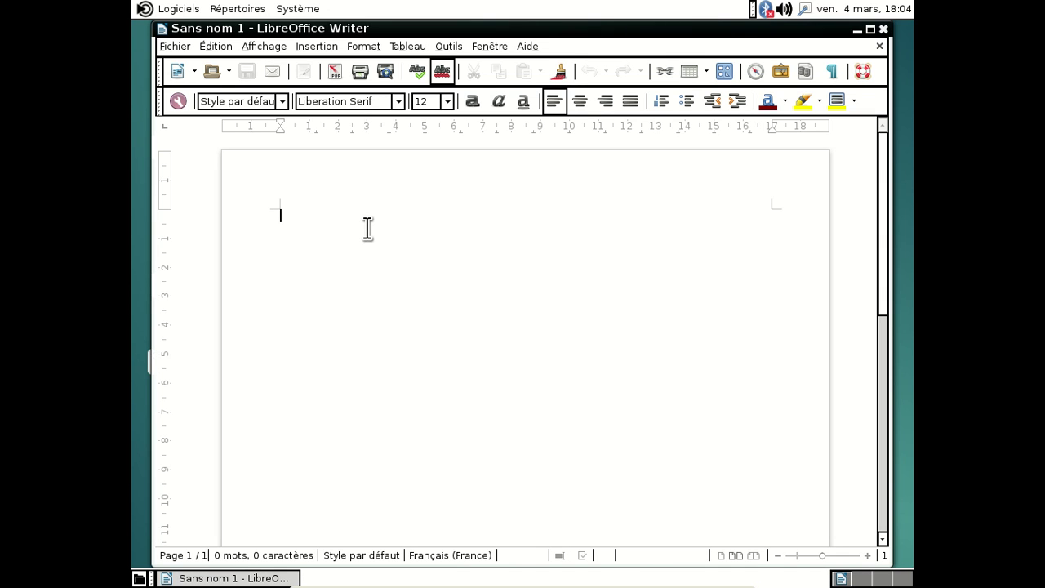
# Step: Look through Writer's insertion, view and editing commands without applying any, and close Writer
pyautogui.click(307, 45)
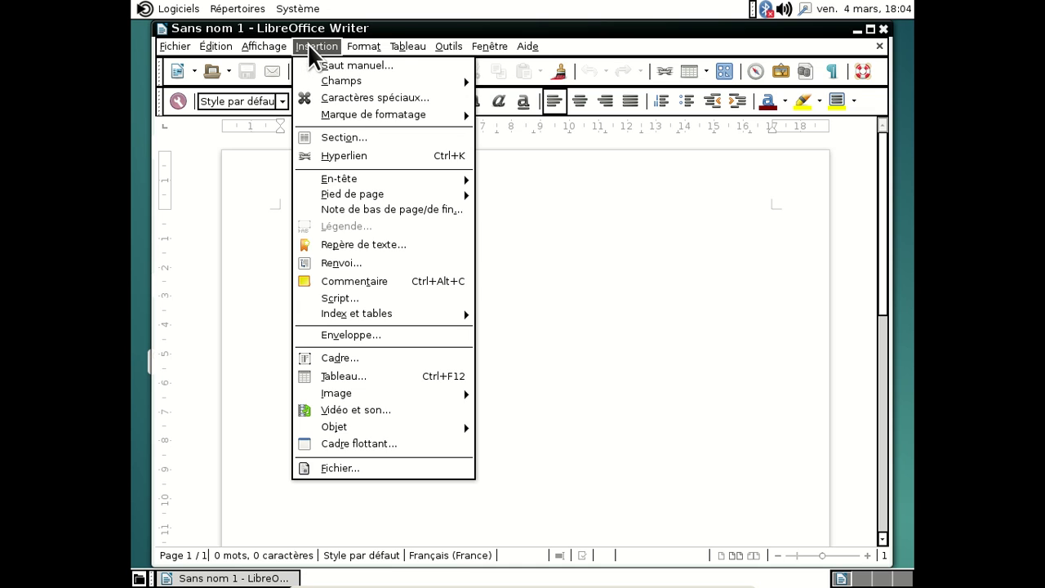
pyautogui.moveTo(265, 47)
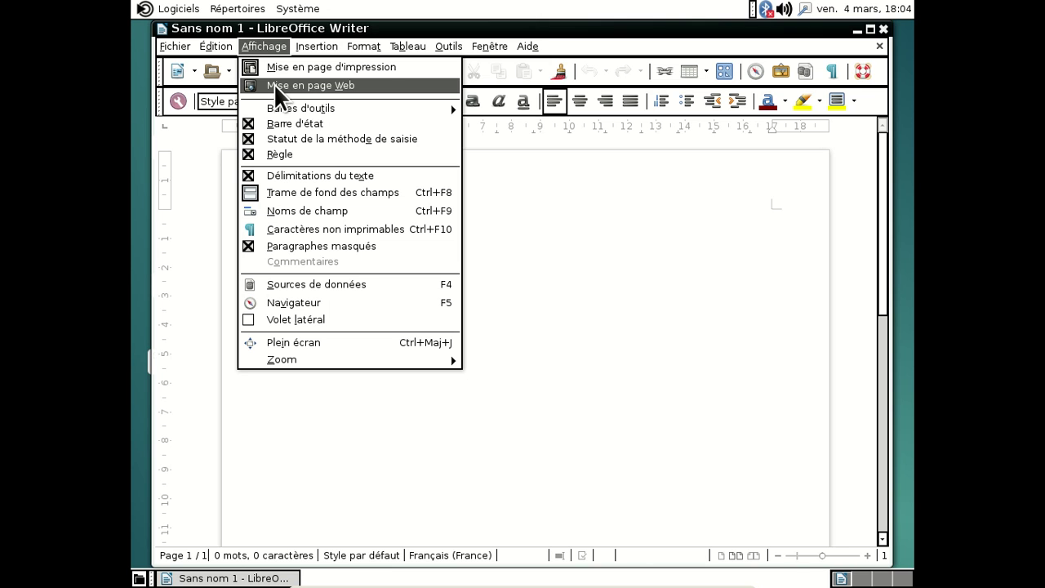
pyautogui.moveTo(218, 45)
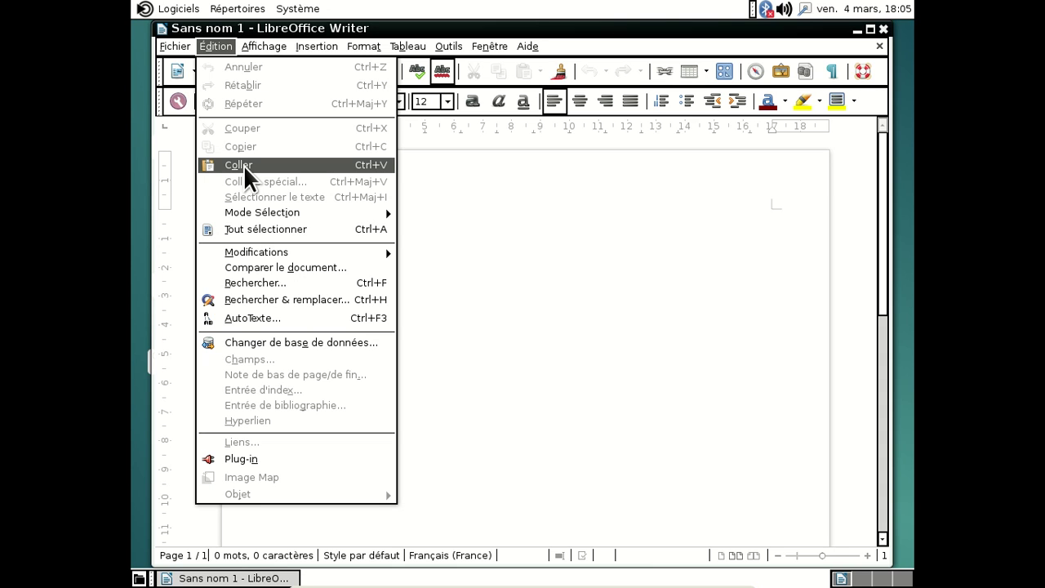
pyautogui.press('Escape')
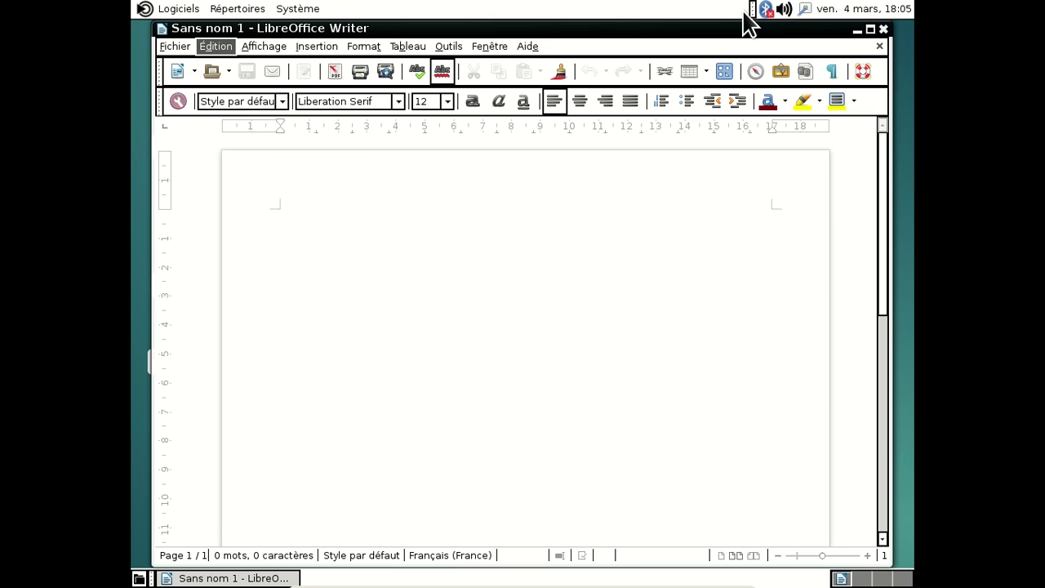
pyautogui.click(883, 31)
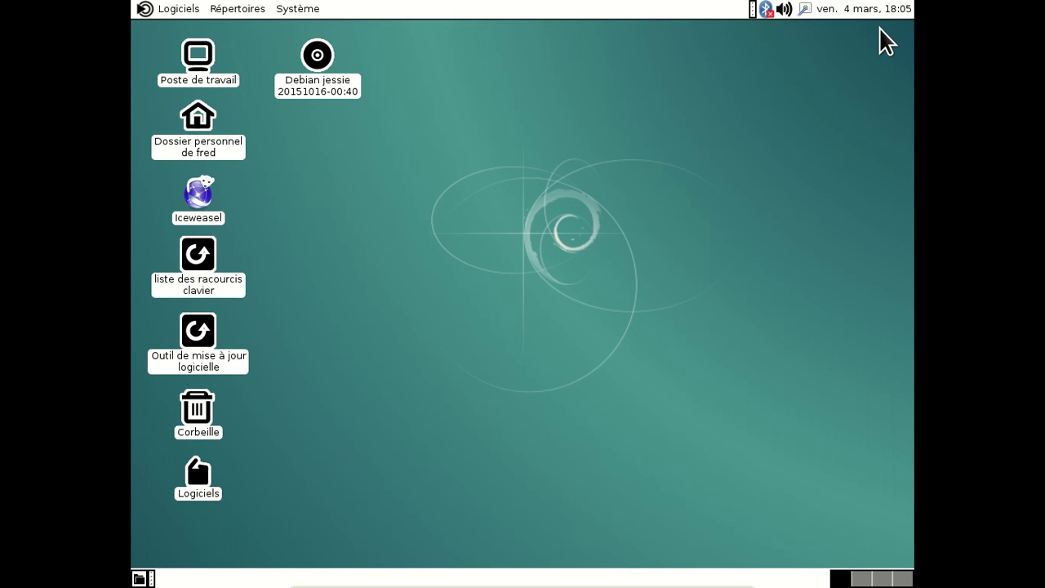
# Step: Open the desktop's keyboard shortcut list and read through it as far as the Orca screen reader shortcuts
pyautogui.click(201, 262)
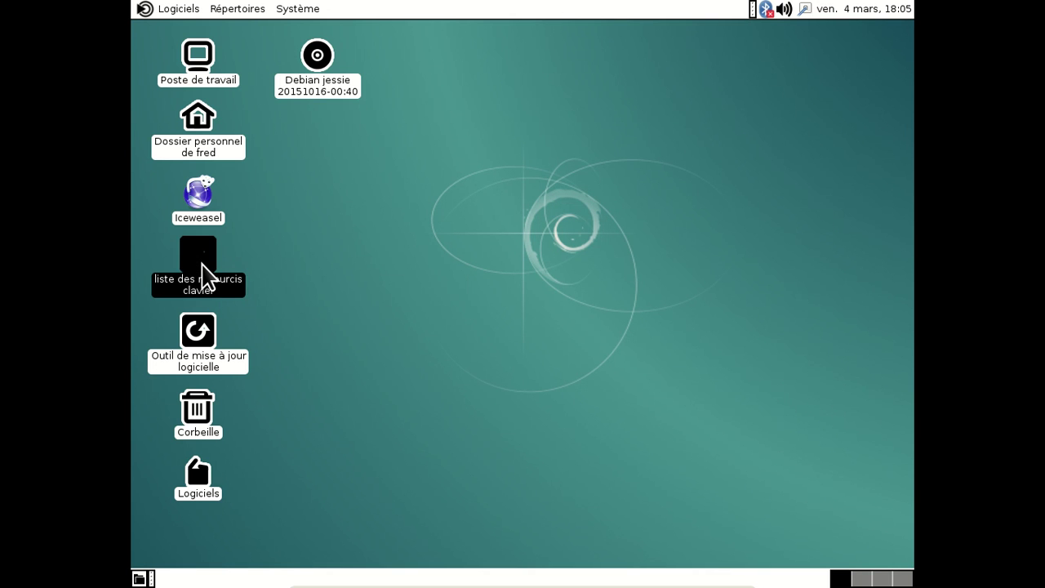
pyautogui.doubleClick(201, 262)
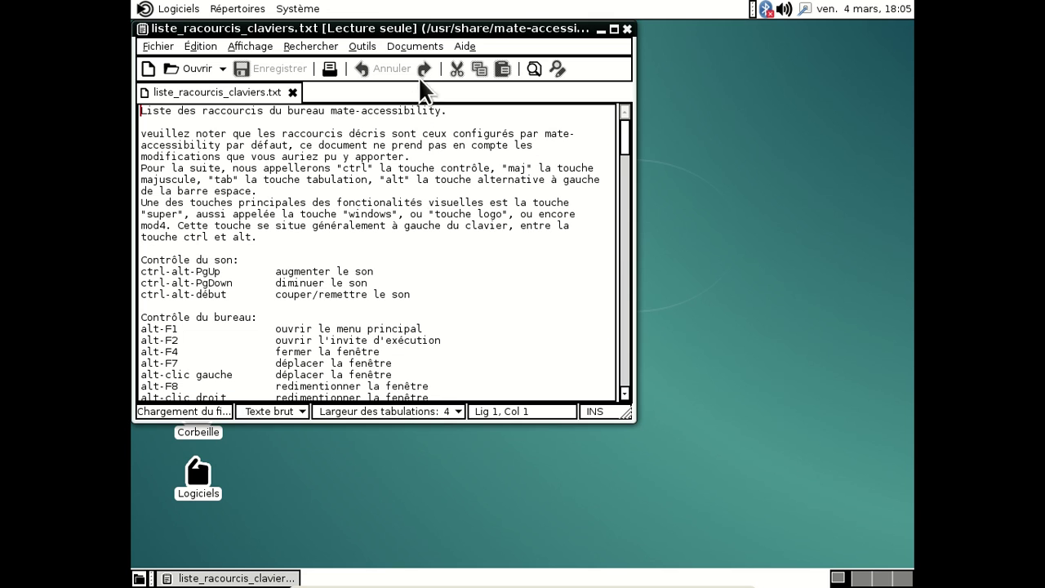
pyautogui.moveTo(391, 27); pyautogui.dragTo(503, 28)
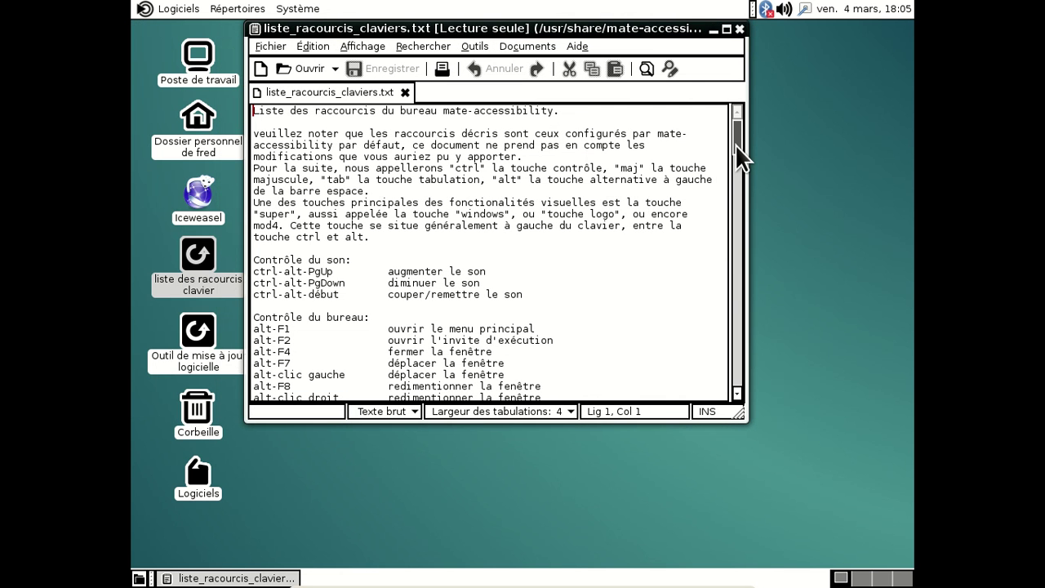
pyautogui.moveTo(736, 145); pyautogui.dragTo(734, 169)
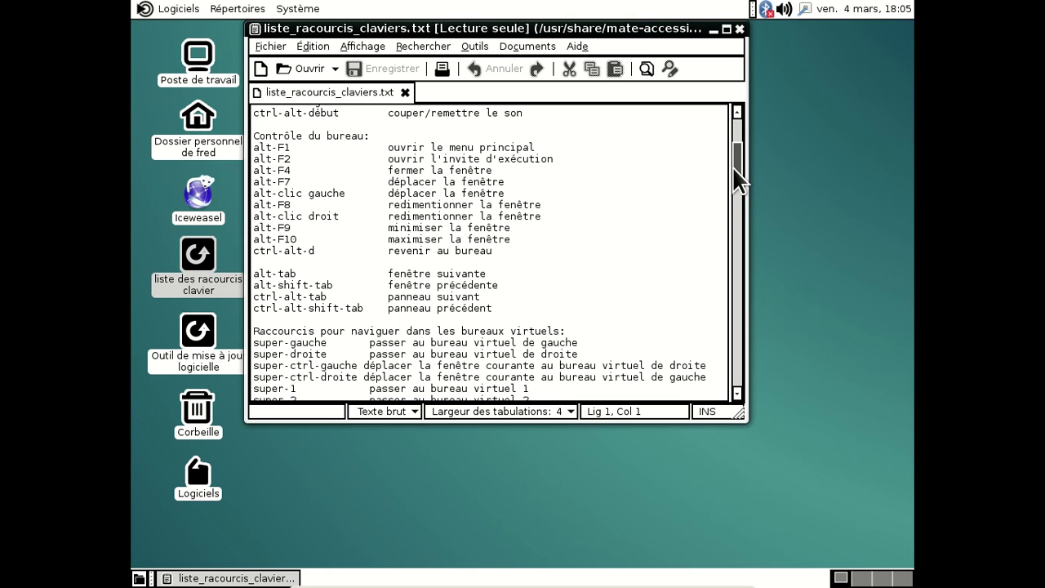
pyautogui.moveTo(736, 181); pyautogui.dragTo(733, 253)
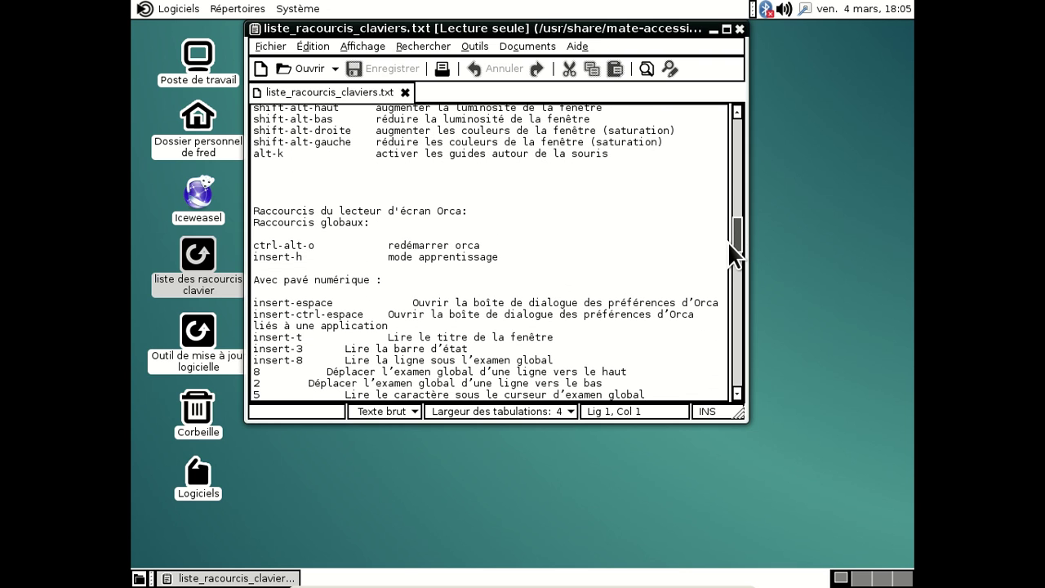
# Step: Read the rest of the keyboard shortcut list, from the Orca shortcuts to the table navigation section, and close the file
pyautogui.moveTo(730, 245); pyautogui.dragTo(721, 284)
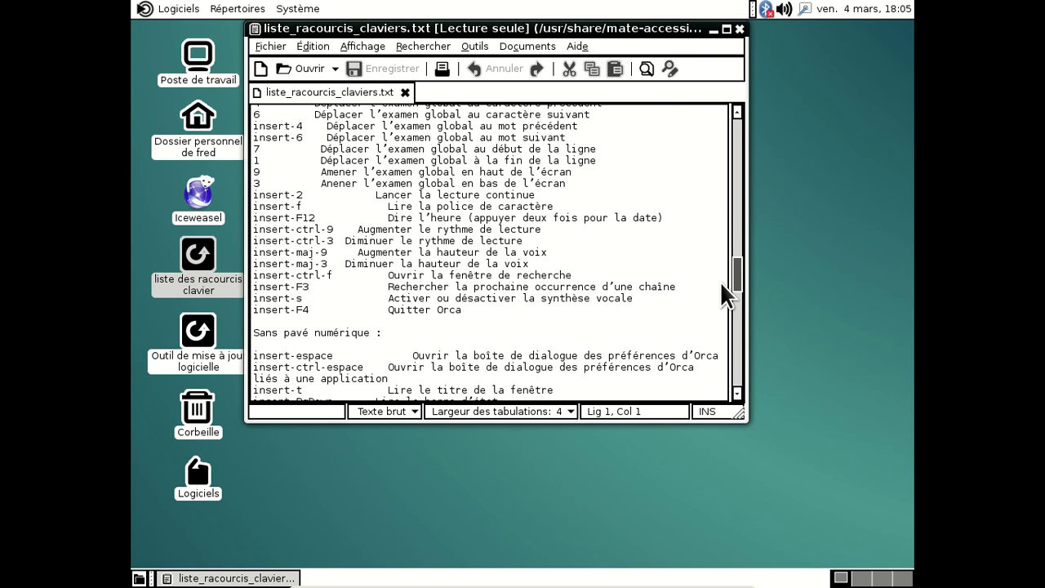
pyautogui.moveTo(720, 281); pyautogui.dragTo(721, 311)
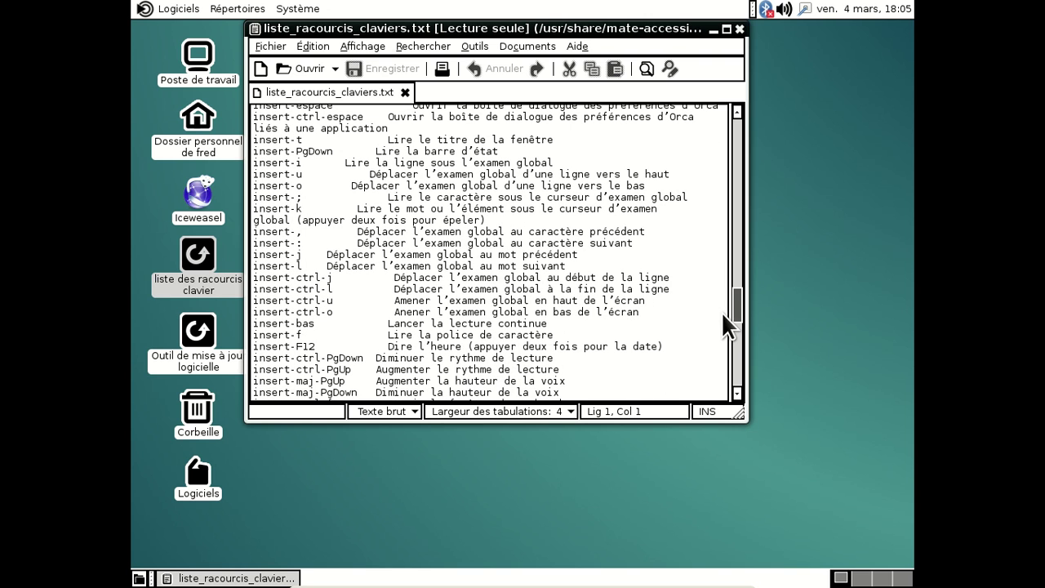
pyautogui.moveTo(722, 311); pyautogui.dragTo(712, 377)
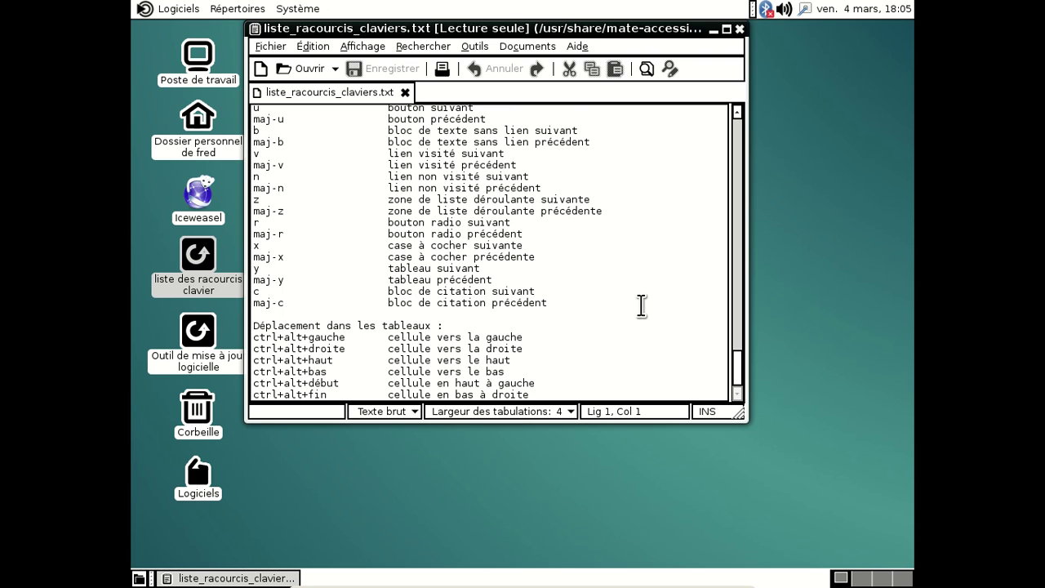
pyautogui.click(739, 27)
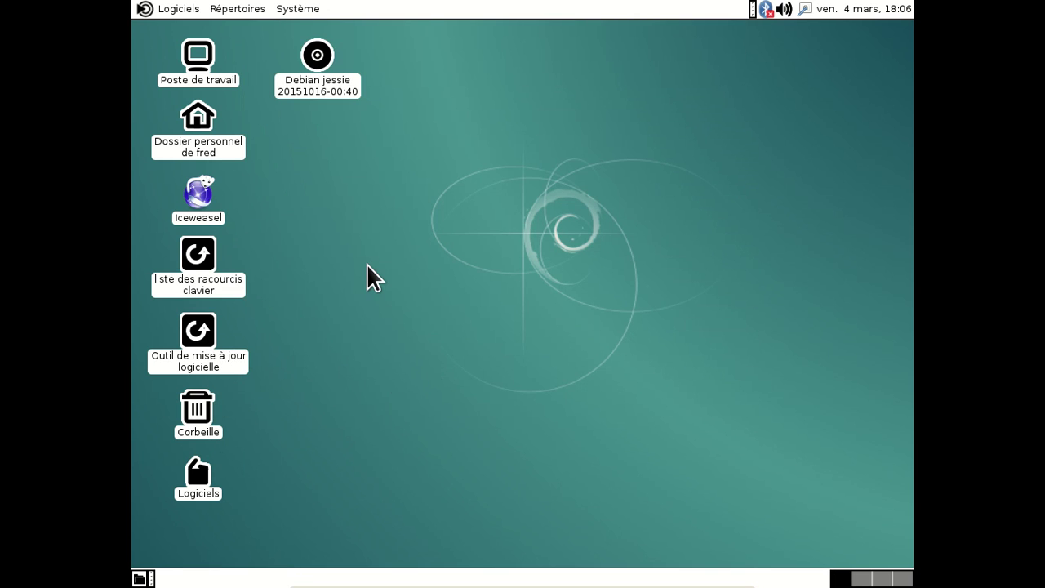
# Step: Review the installed applications by category, from sound and video, system tools, internet and graphics to office, universal access and accessories
pyautogui.click(173, 8)
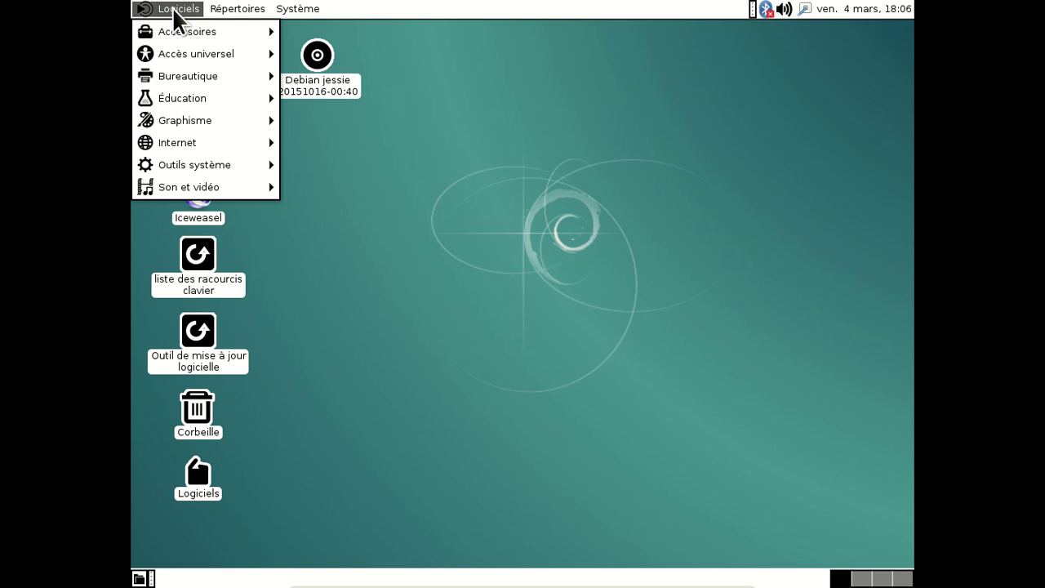
pyautogui.moveTo(179, 184)
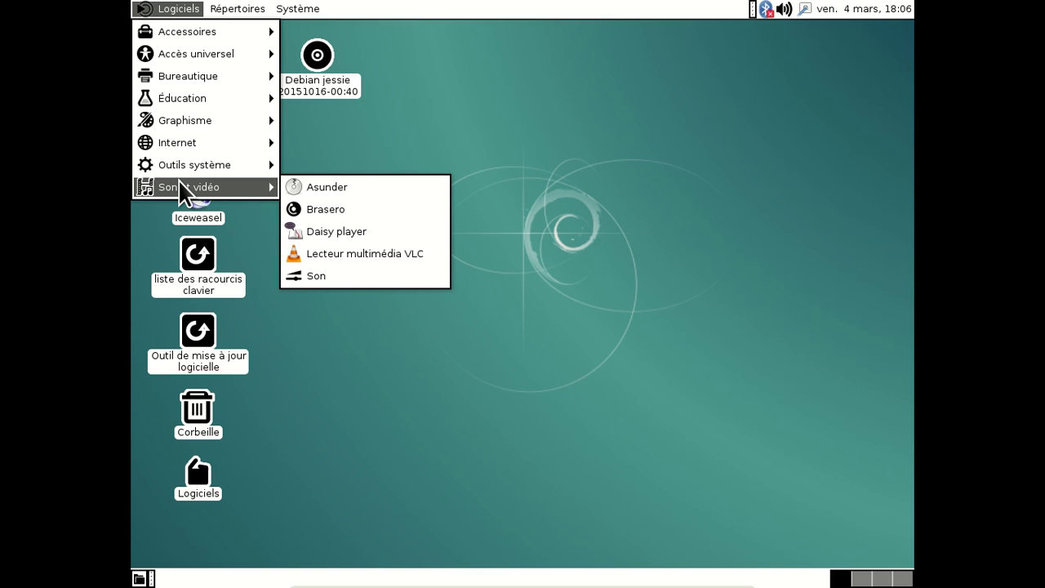
pyautogui.moveTo(181, 166)
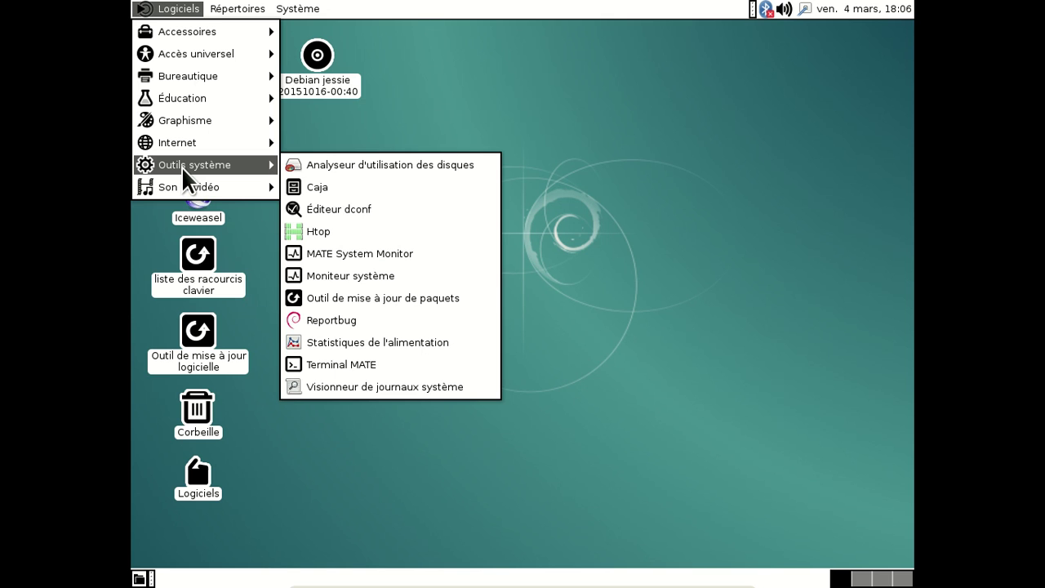
pyautogui.moveTo(185, 143)
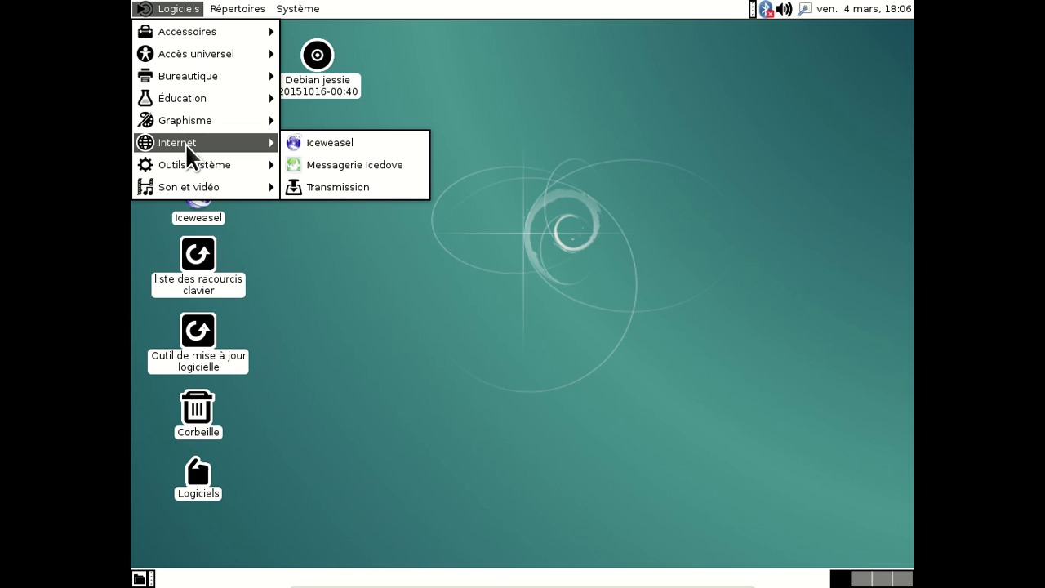
pyautogui.moveTo(188, 123)
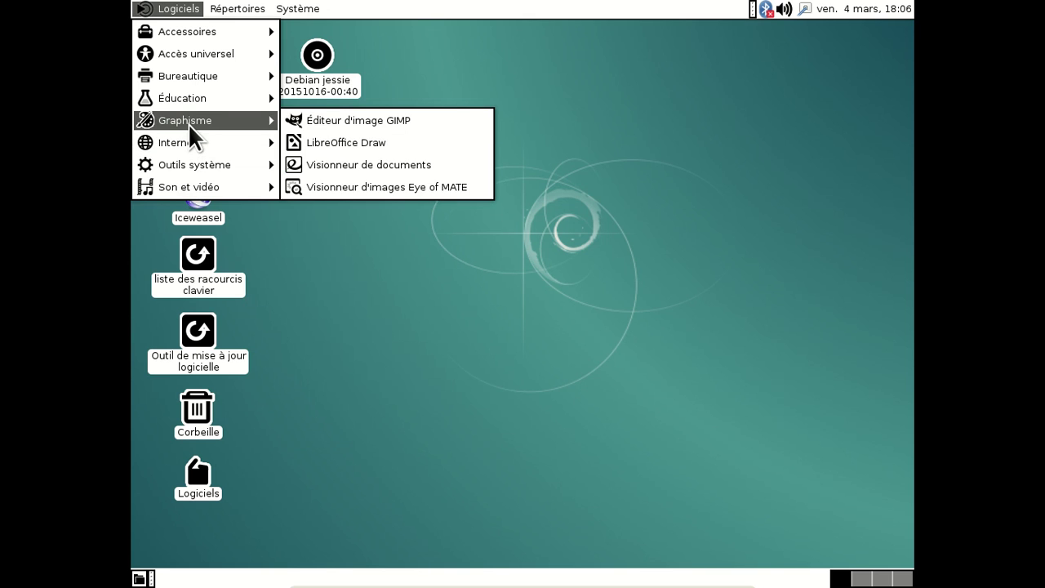
pyautogui.moveTo(189, 80)
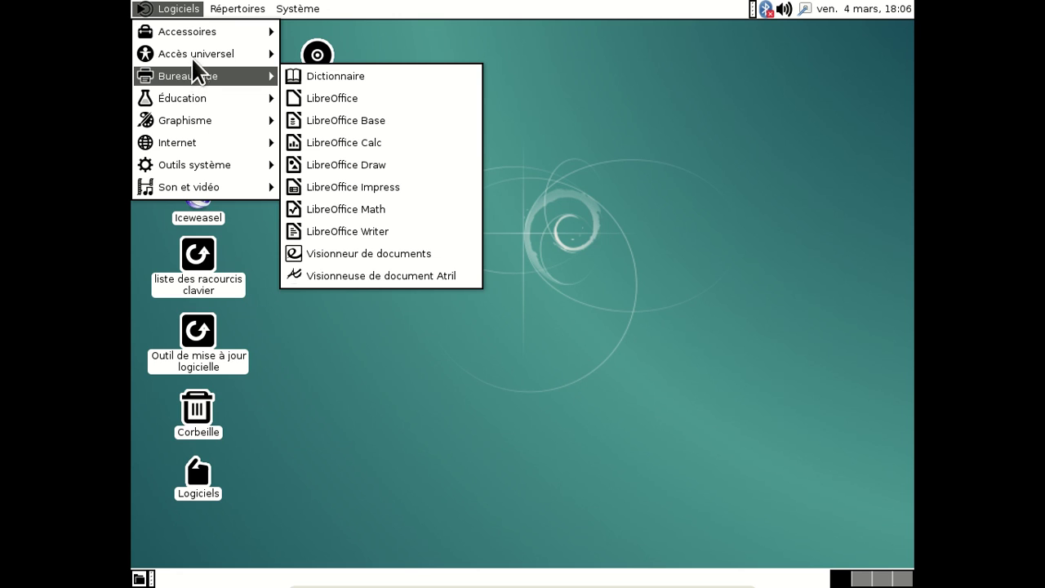
pyautogui.moveTo(192, 56)
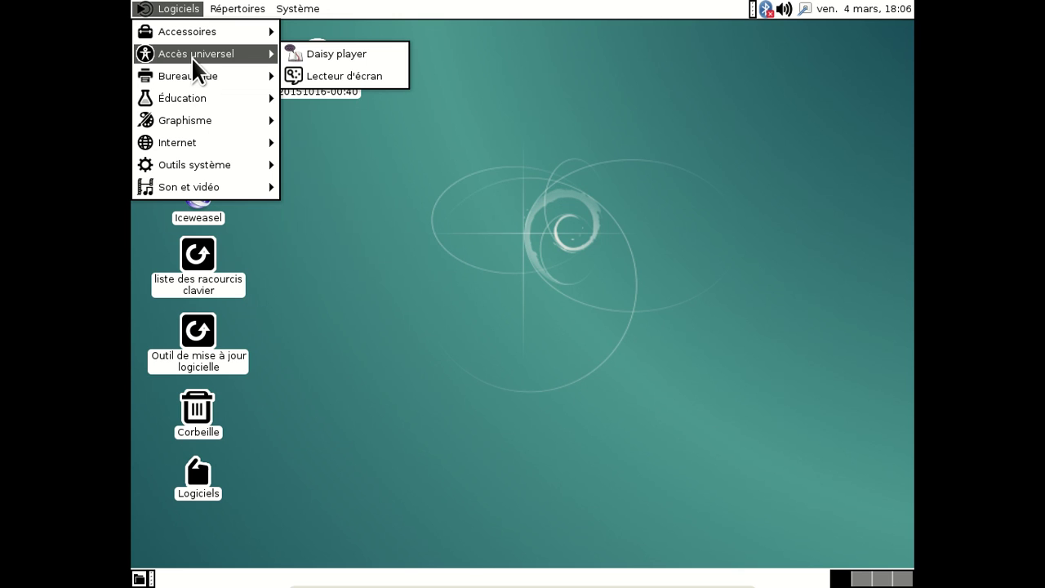
pyautogui.moveTo(204, 24)
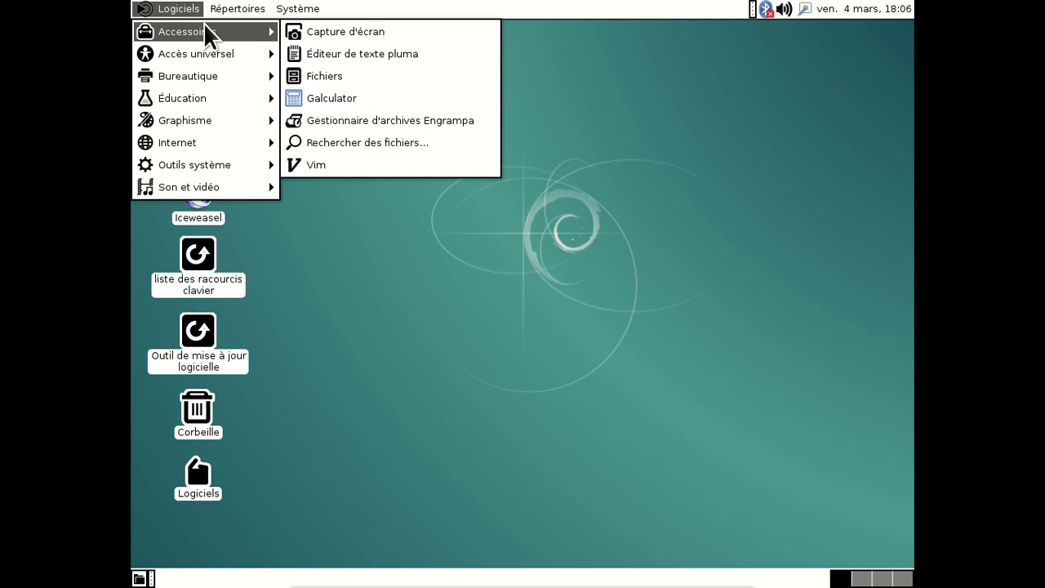
# Step: Shut down the Hypra virtual machine from the desktop and confirm the shutdown
pyautogui.moveTo(318, 9)
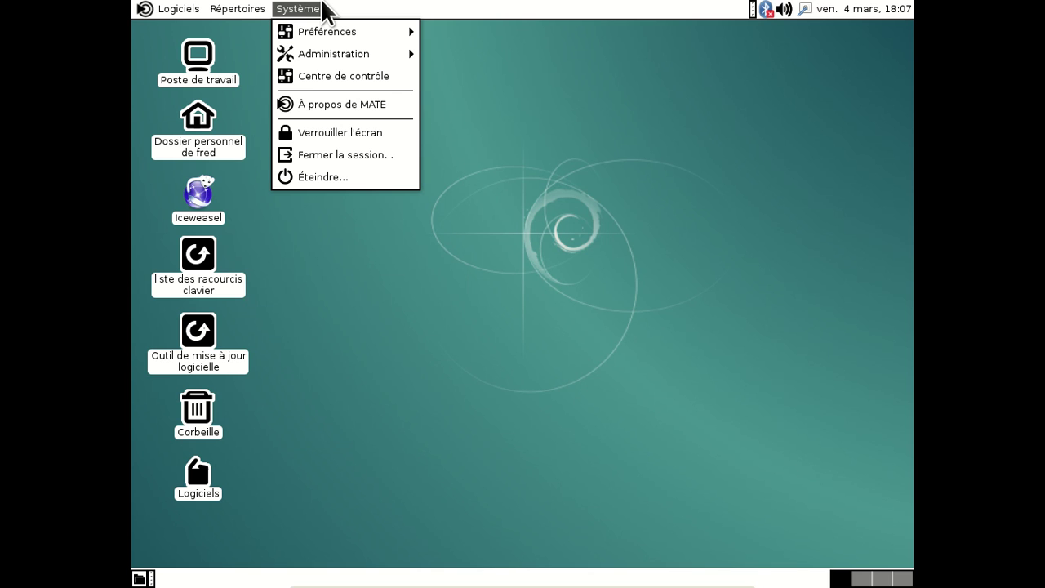
pyautogui.click(324, 173)
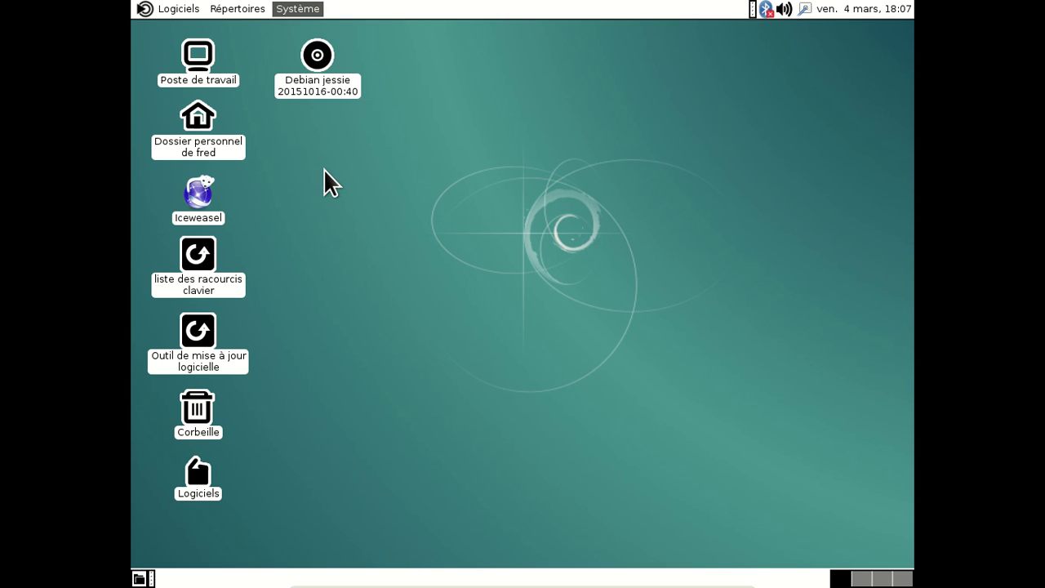
pyautogui.click(711, 355)
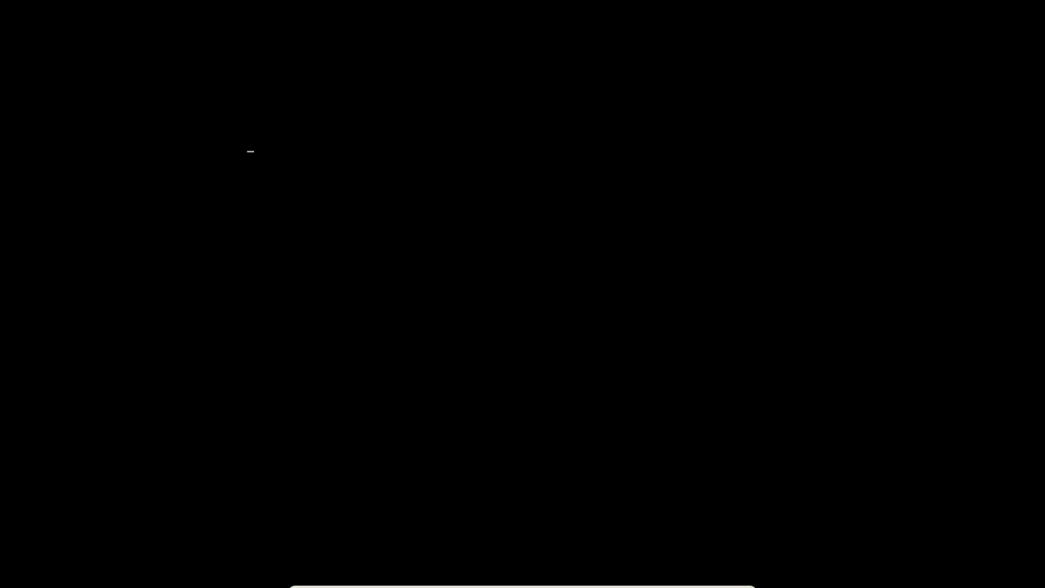